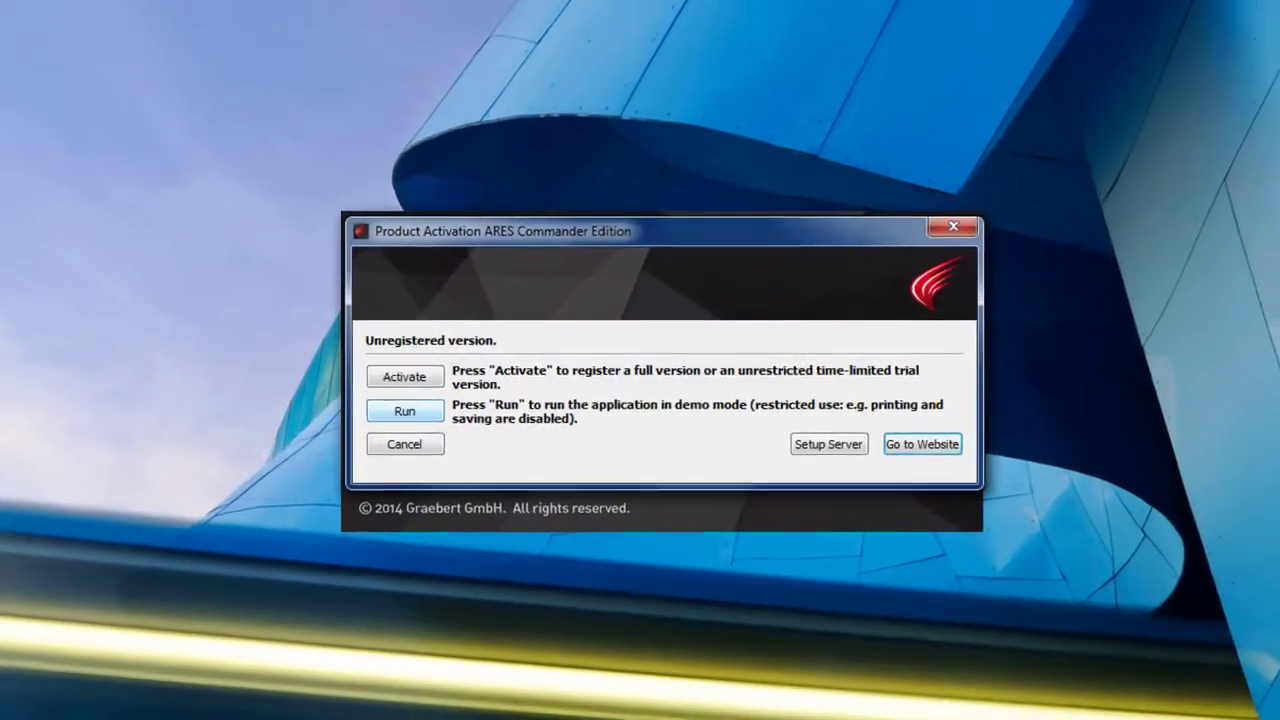
# Step: Run ARES in unlicensed demo mode and reopen Road and Garden.dwg from Recent Documents
pyautogui.click(404, 411)
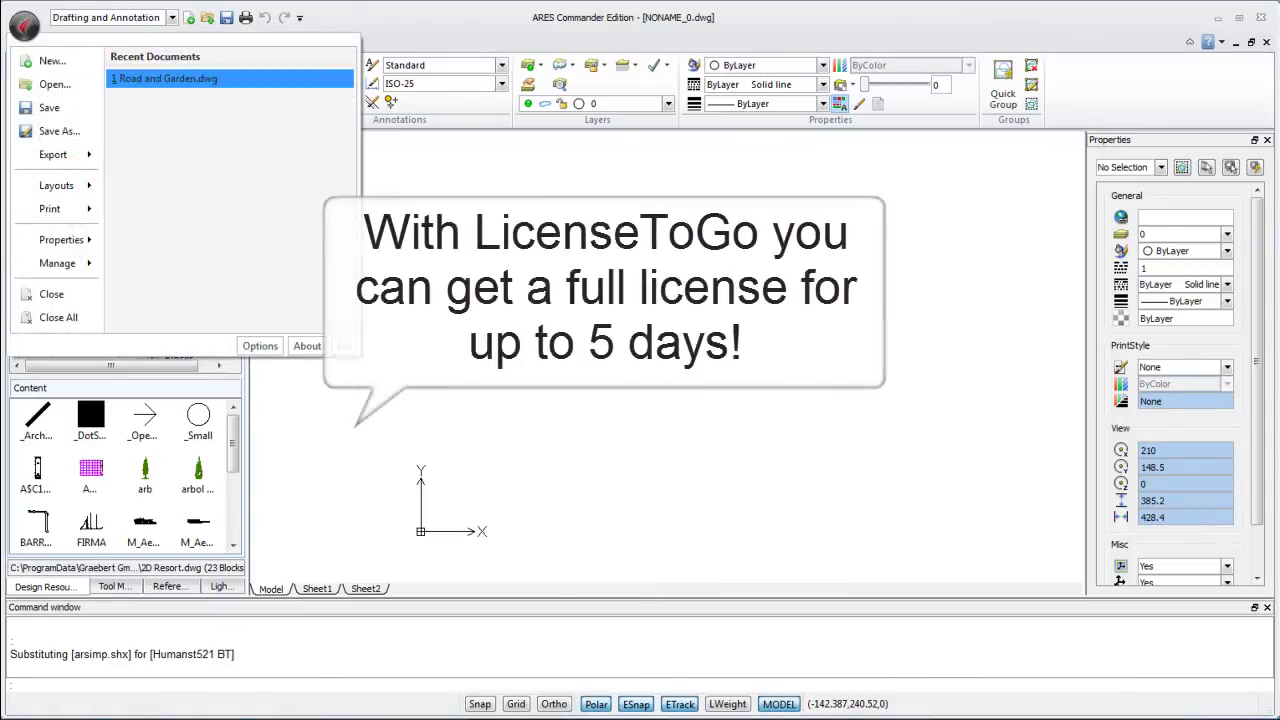
pyautogui.press('Return')
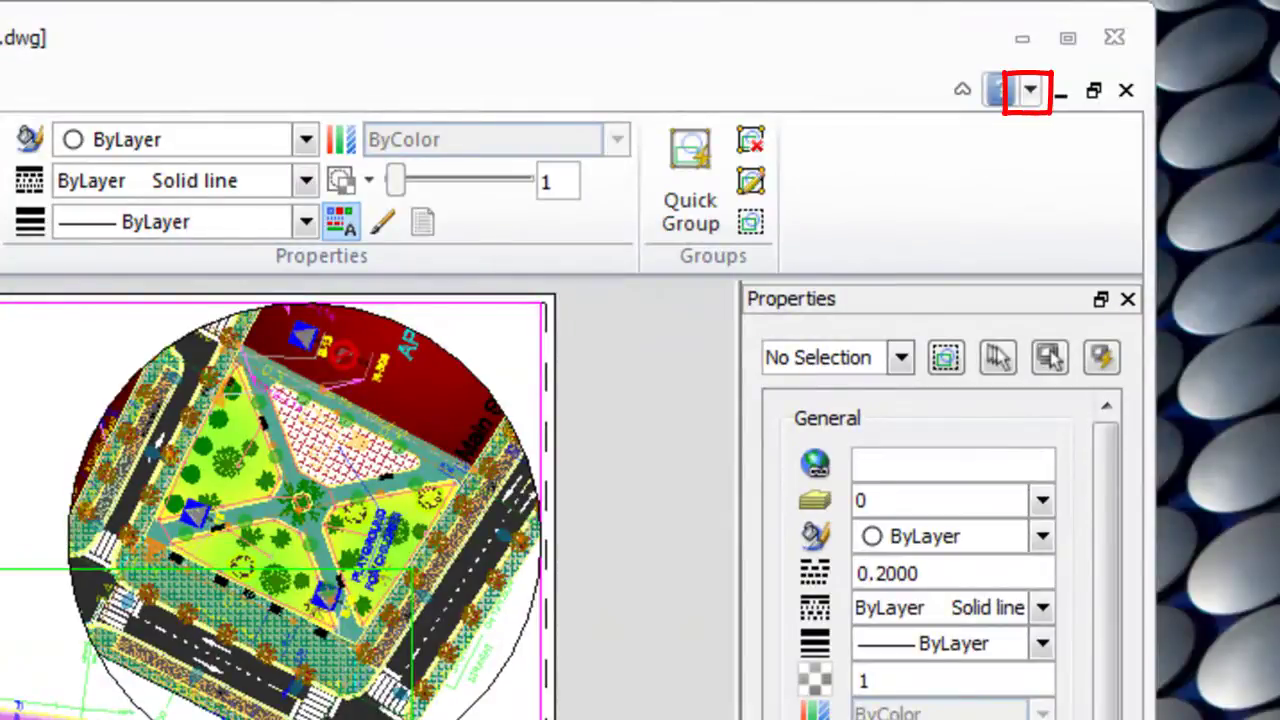
# Step: Request a LicenseToGo take-away license ending 6/23/14 and begin its activation
pyautogui.click(1030, 91)
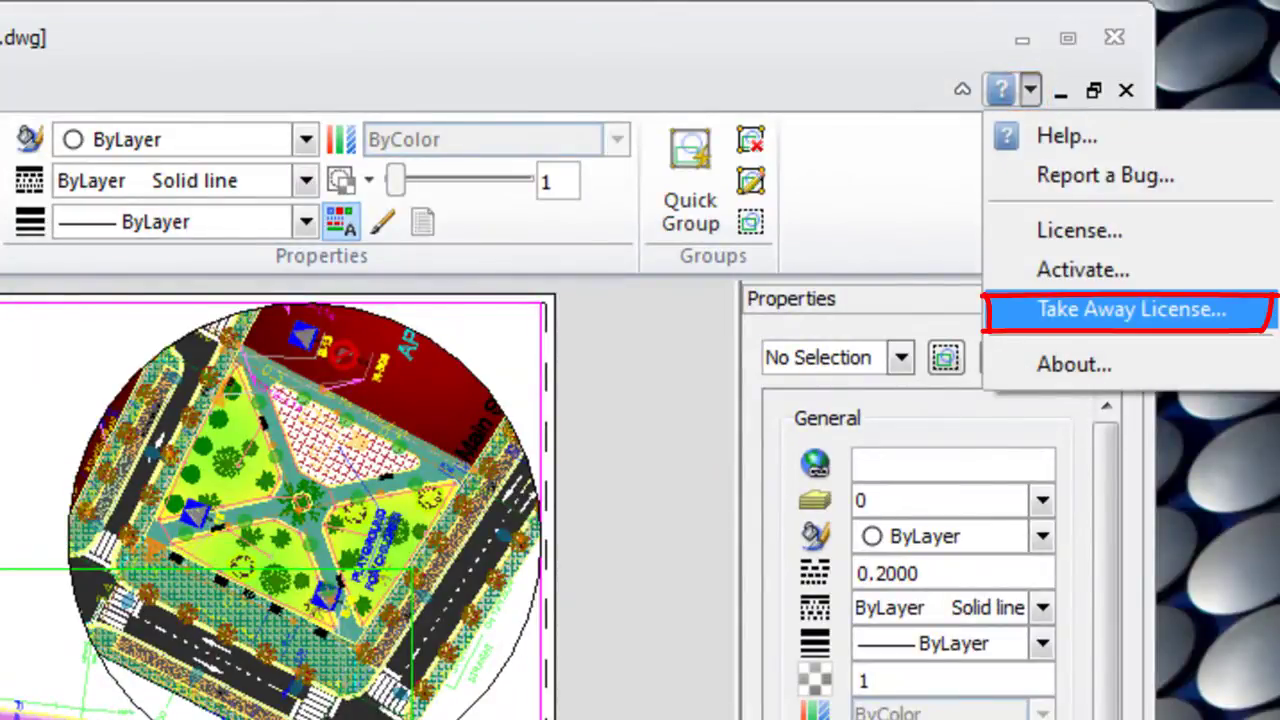
pyautogui.press('Return')
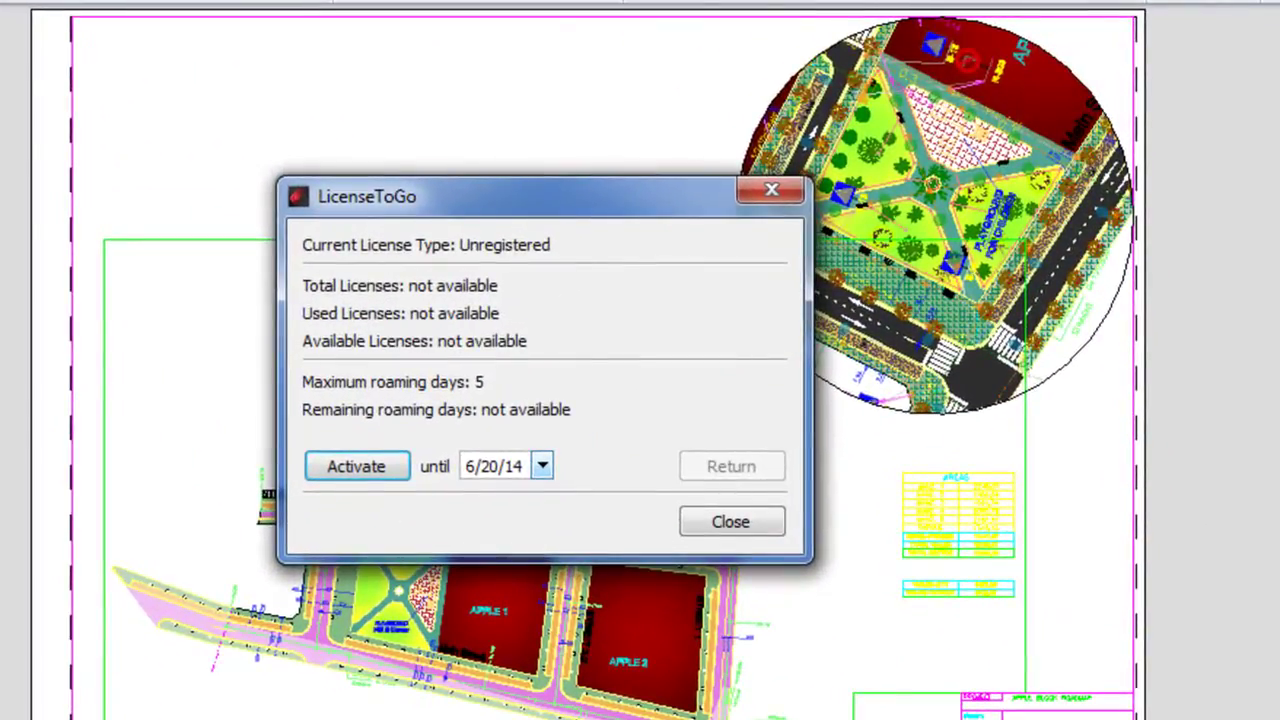
pyautogui.click(638, 403)
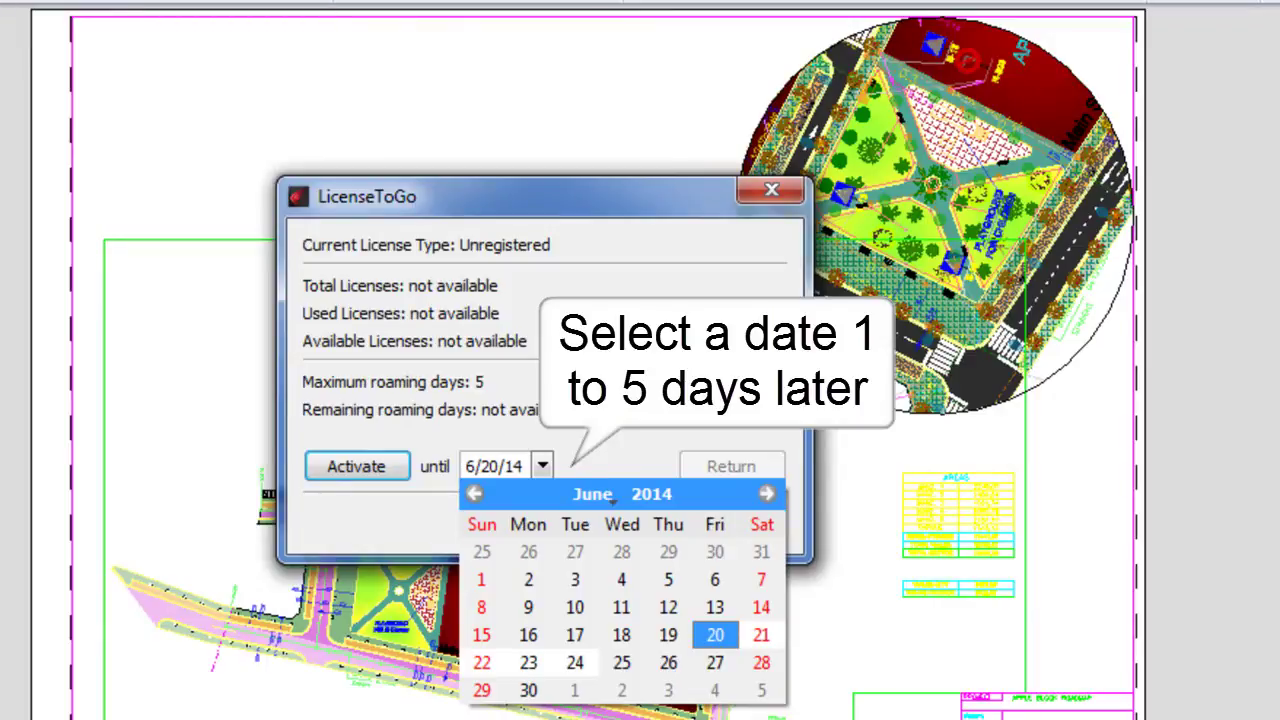
pyautogui.click(528, 662)
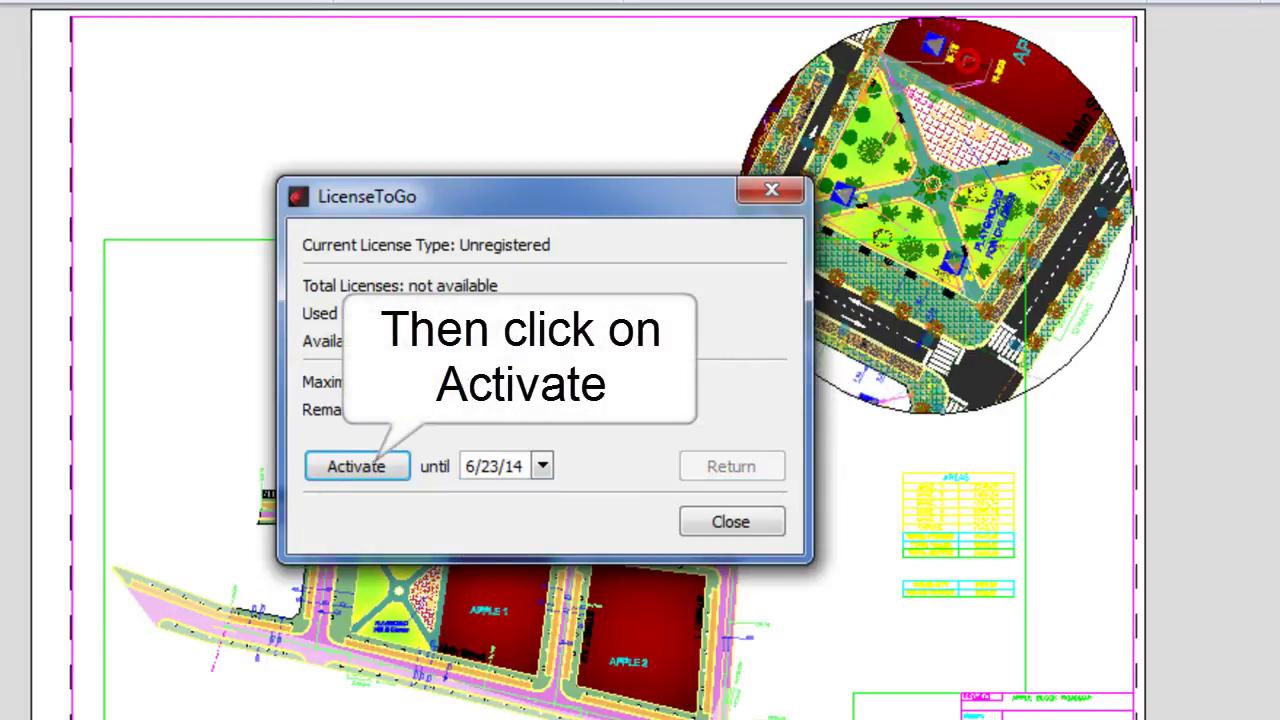
pyautogui.click(356, 466)
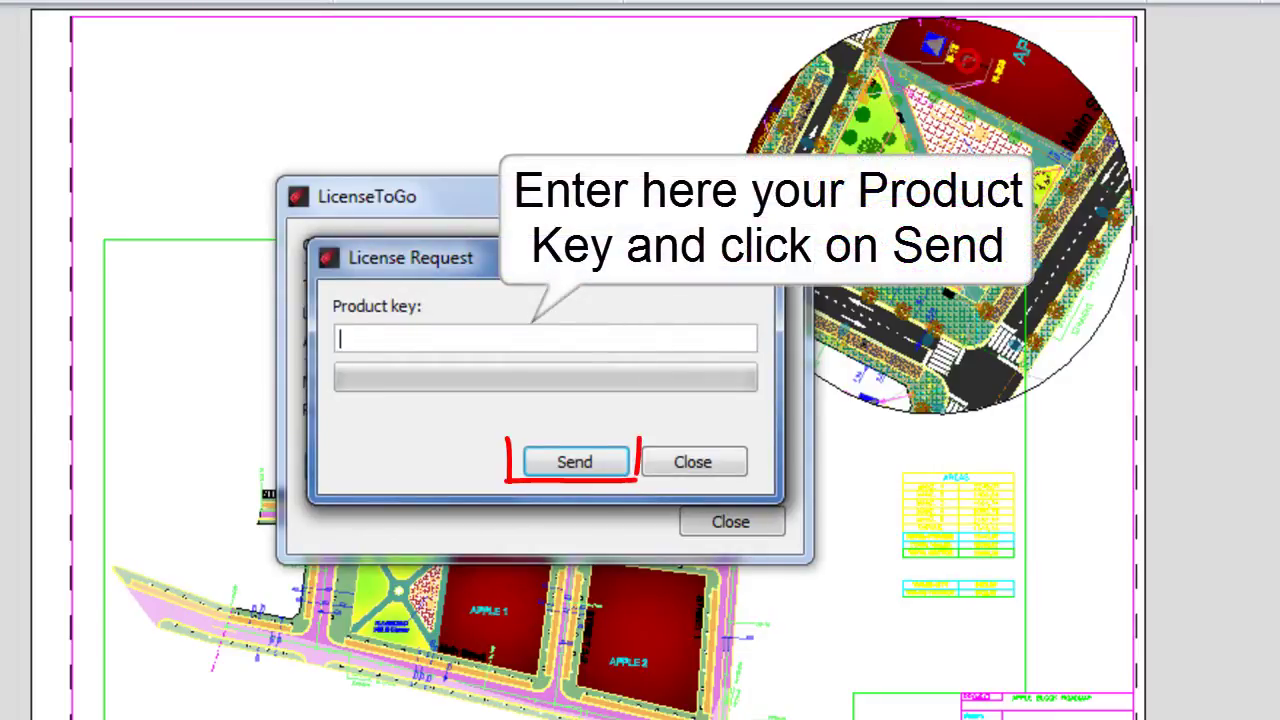
# Step: Activate the pasted product key for 5 roaming days and close the LicenseToGo window
pyautogui.hotkey('ctrl', 'v')
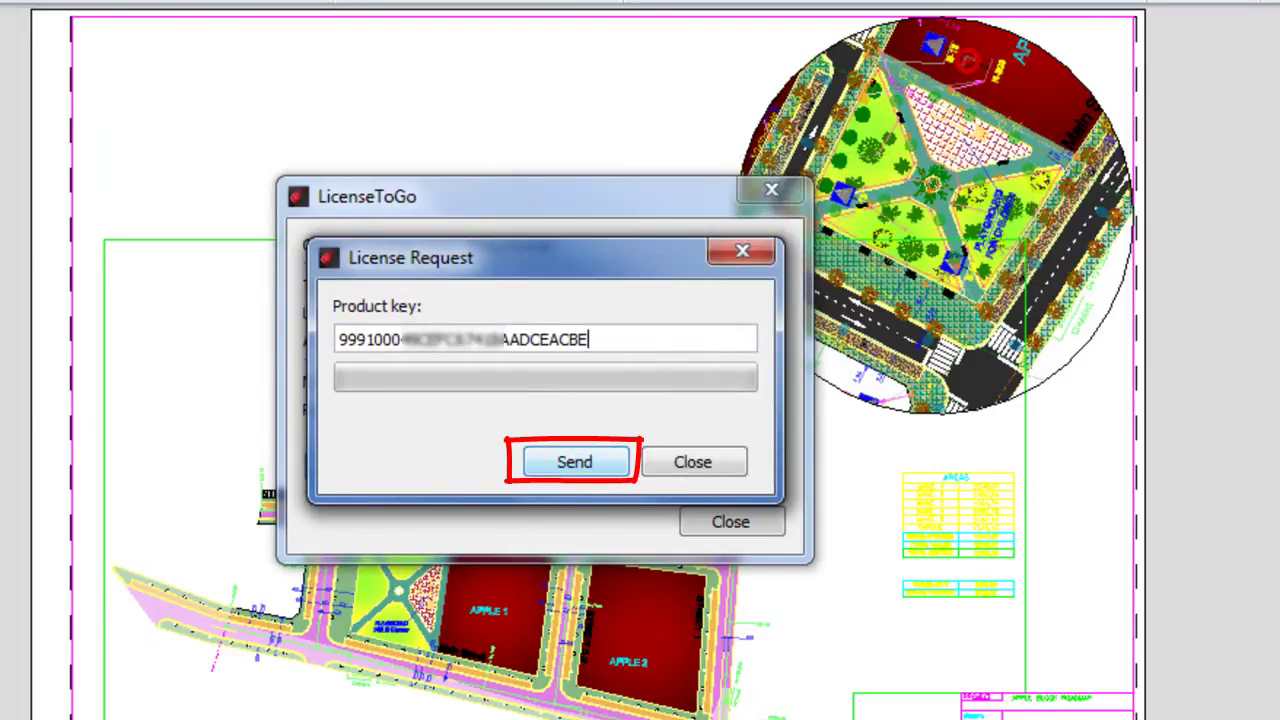
pyautogui.press('Return')
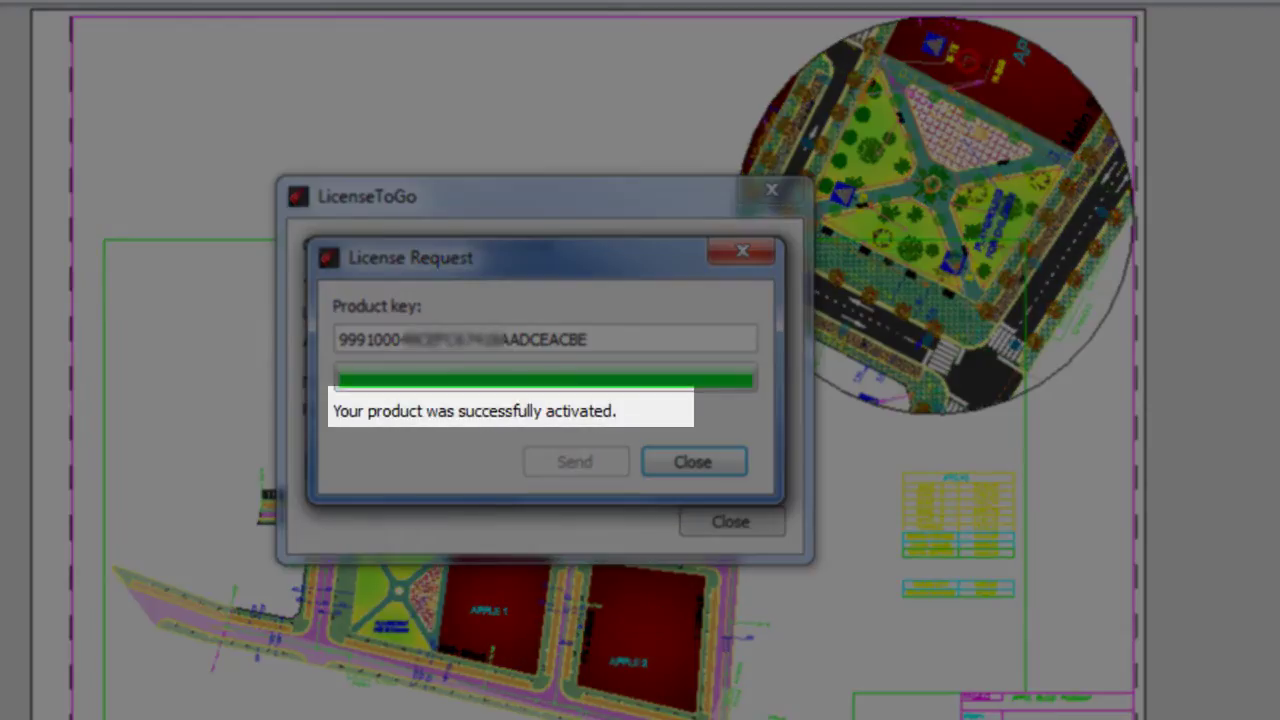
pyautogui.press('Return')
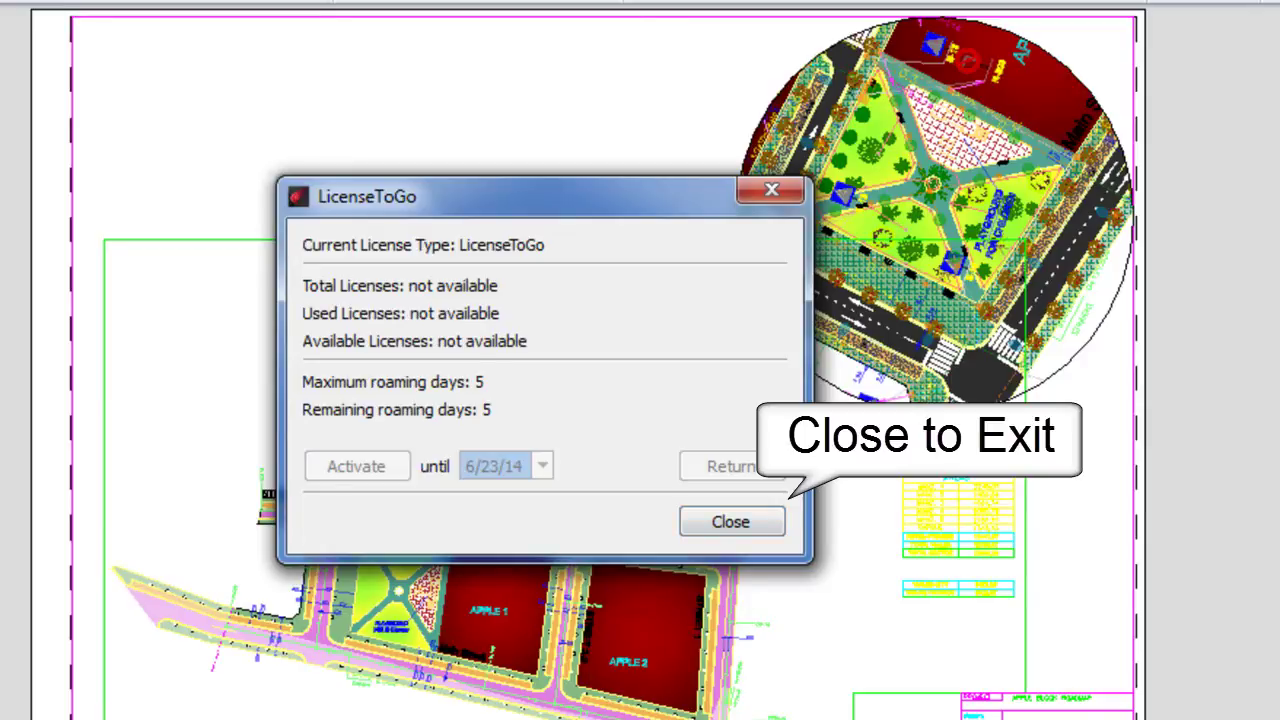
pyautogui.press('Return')
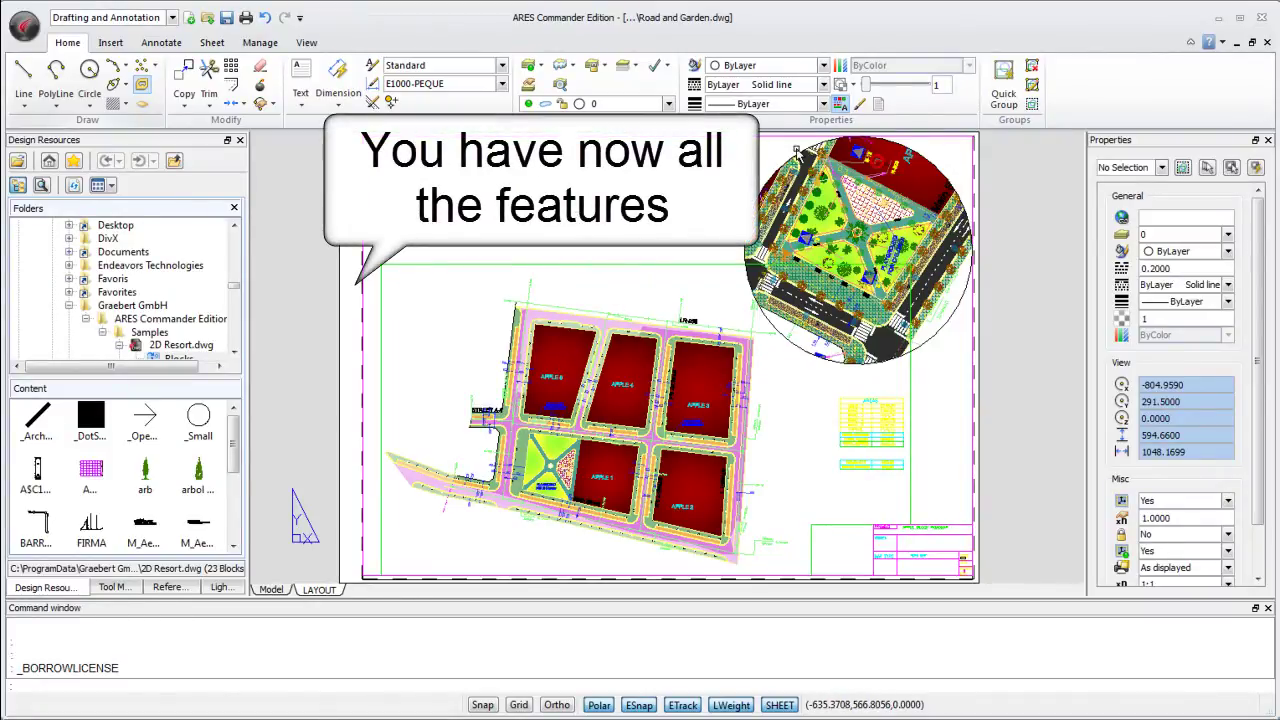
# Step: Save Road and Garden.dwg with Save As into the Samples folder
pyautogui.hotkey('alt', 'f')
pyautogui.press('Down')
pyautogui.press('Down')
pyautogui.press('Down')
pyautogui.press('Down')
pyautogui.press('Return')
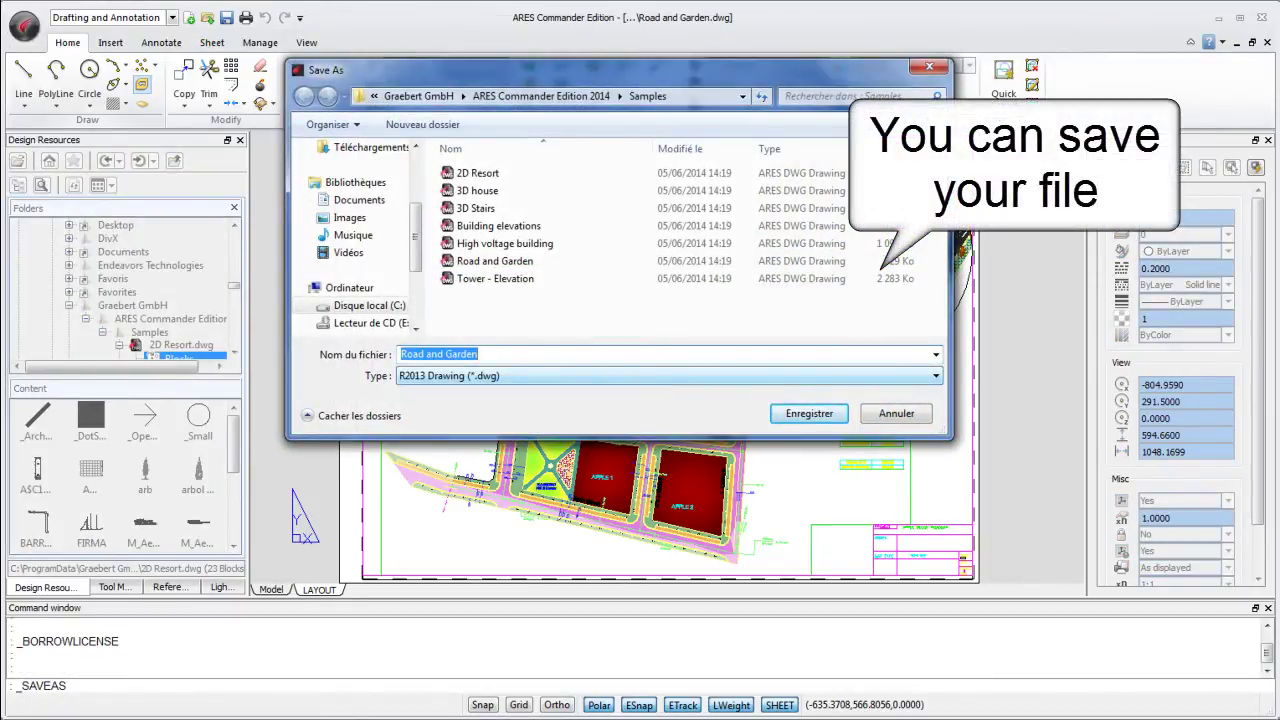
pyautogui.press('Return')
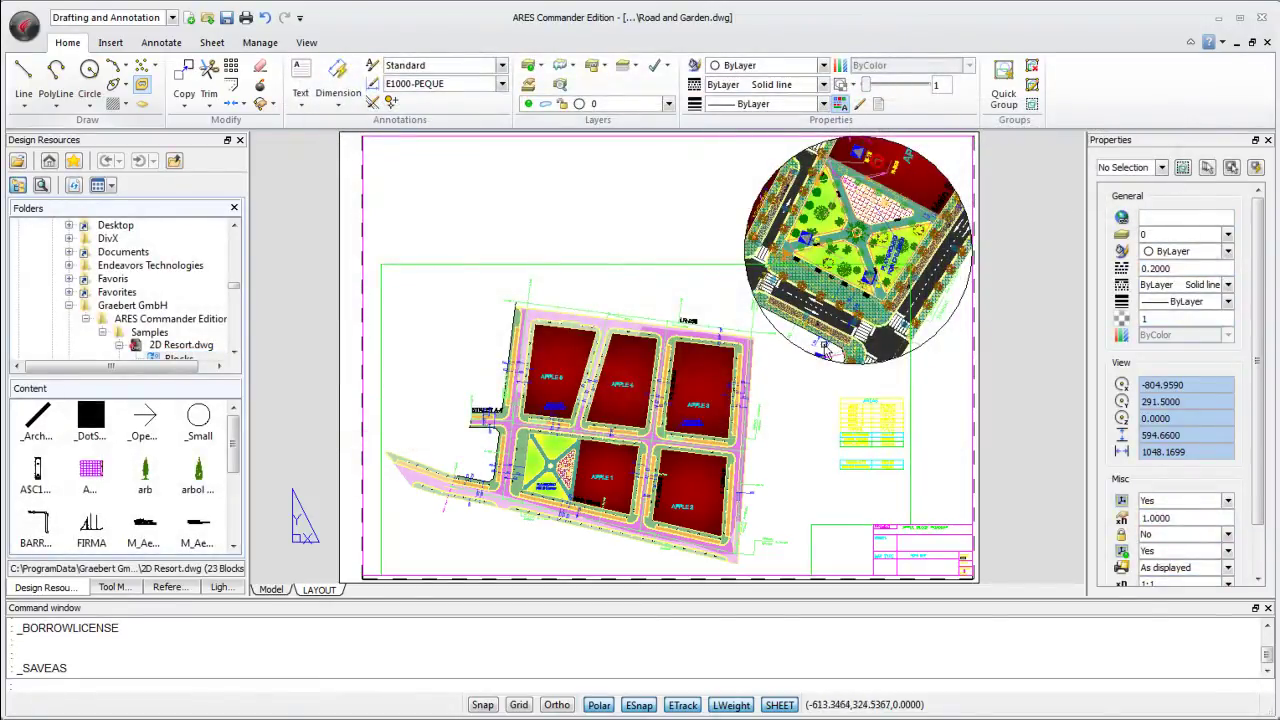
# Step: Launch the Print command from the application menu's Print submenu
pyautogui.click(24, 25)
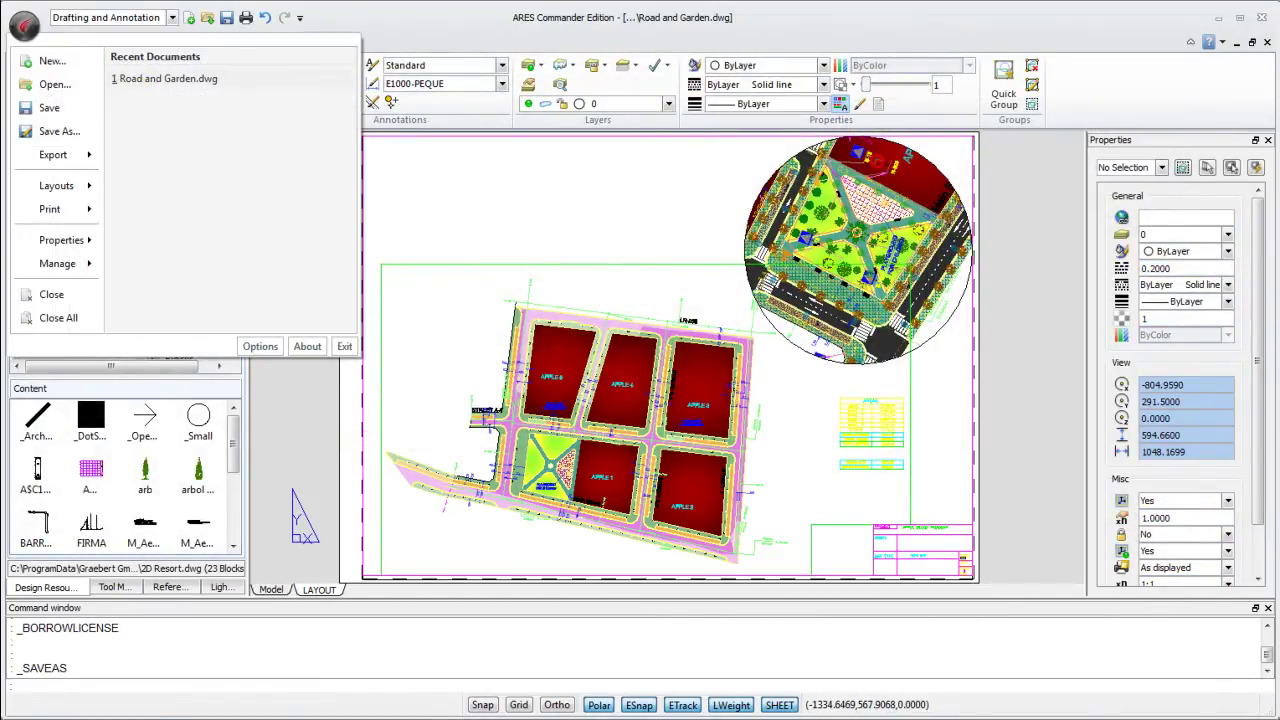
pyautogui.press('Down')
pyautogui.press('Down')
pyautogui.press('Down')
pyautogui.press('Down')
pyautogui.press('Down')
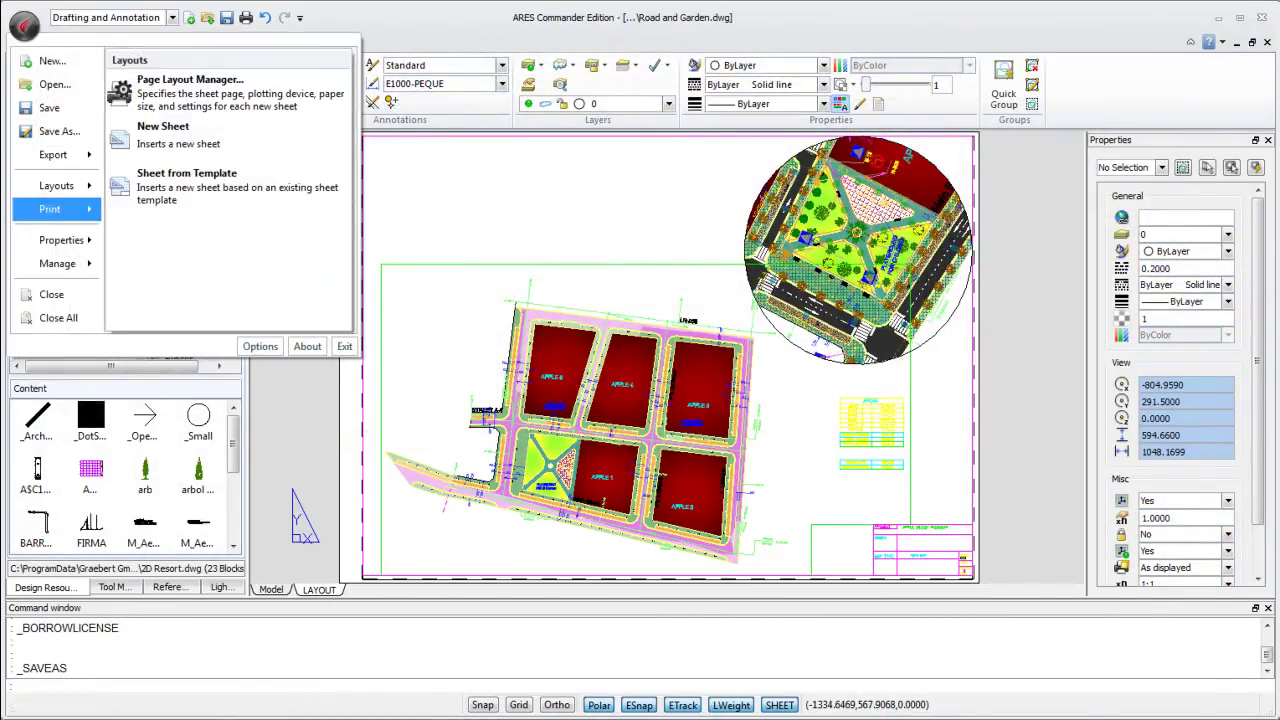
pyautogui.press('Down')
pyautogui.press('Down')
pyautogui.press('Down')
pyautogui.press('Up')
pyautogui.press('Up')
pyautogui.press('Up')
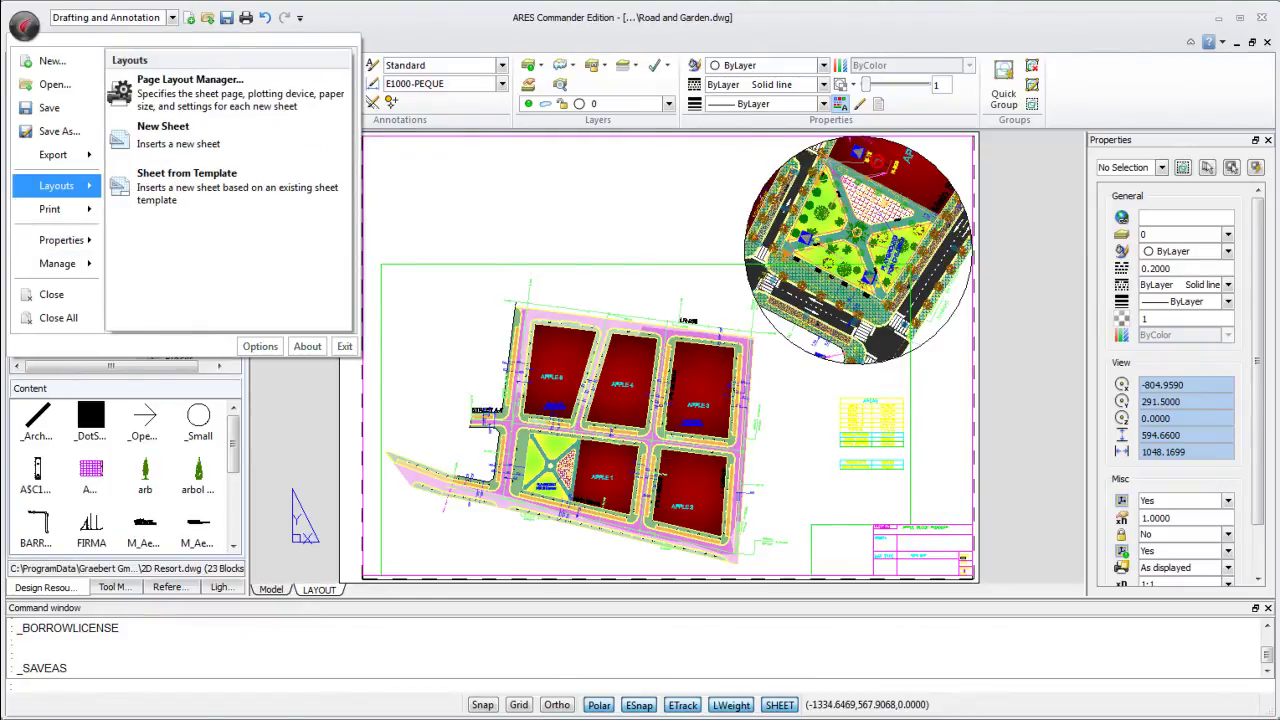
pyautogui.press('Right')
pyautogui.press('Down')
pyautogui.press('Left')
pyautogui.press('Down')
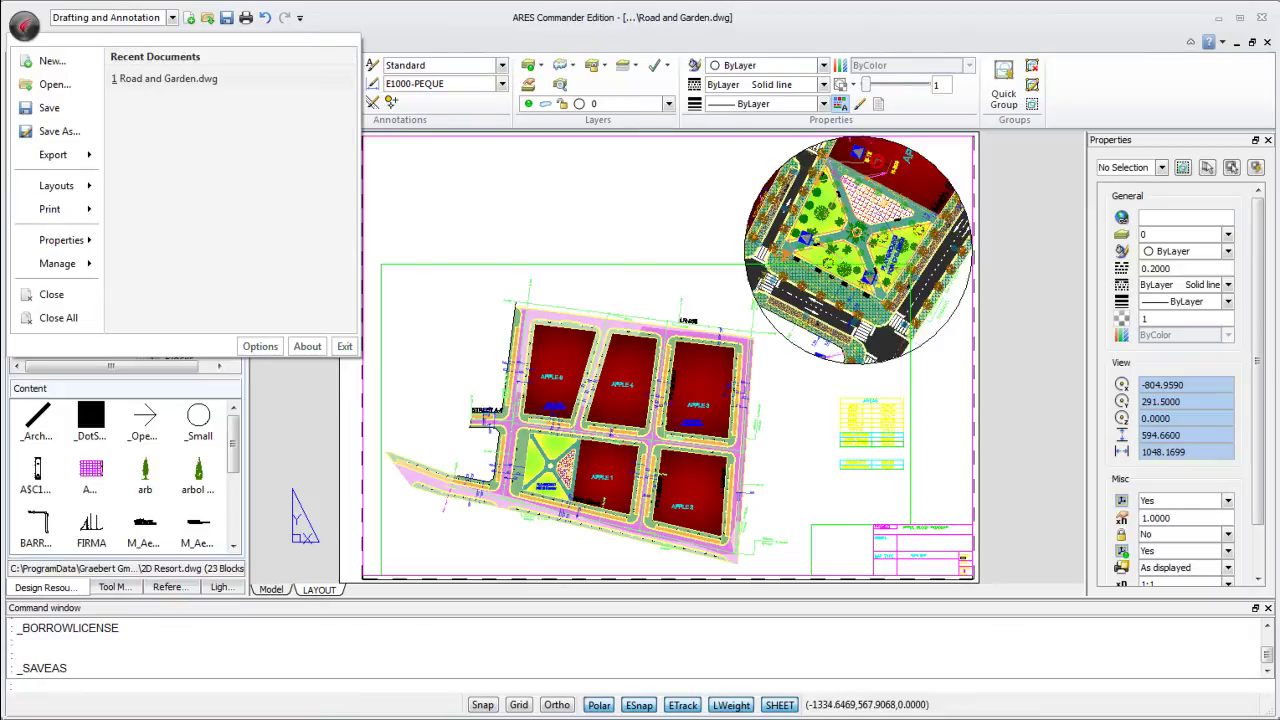
pyautogui.press('Right')
pyautogui.press('Down')
pyautogui.press('Down')
pyautogui.press('Up')
pyautogui.press('Up')
pyautogui.press('Return')
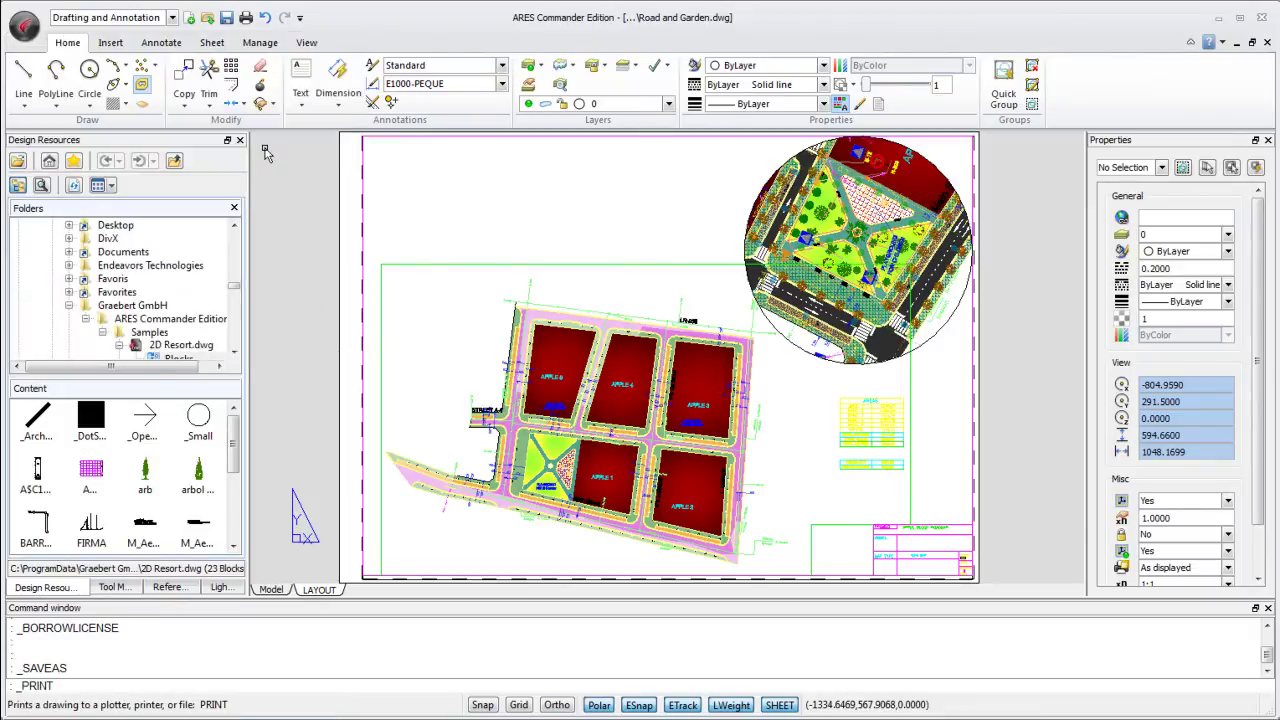